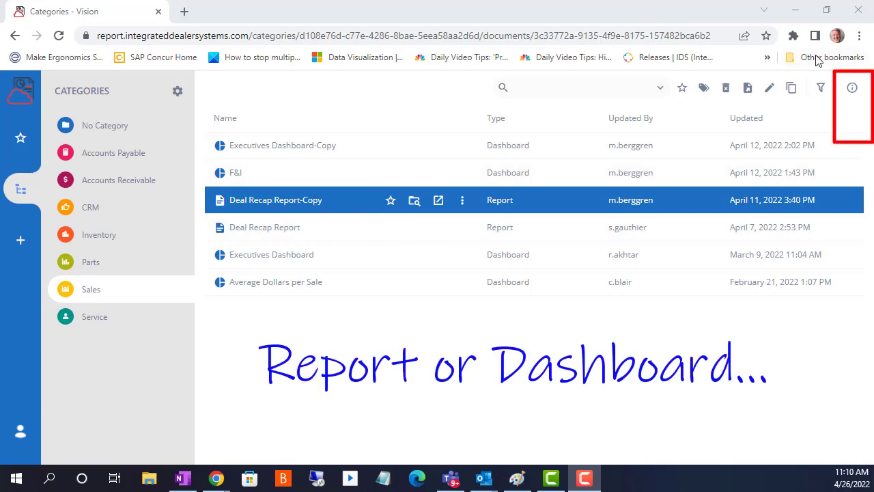
# - Open the info panel for Deal Recap Report-Copy and add a new task with the description 1 time
pyautogui.click(853, 93)
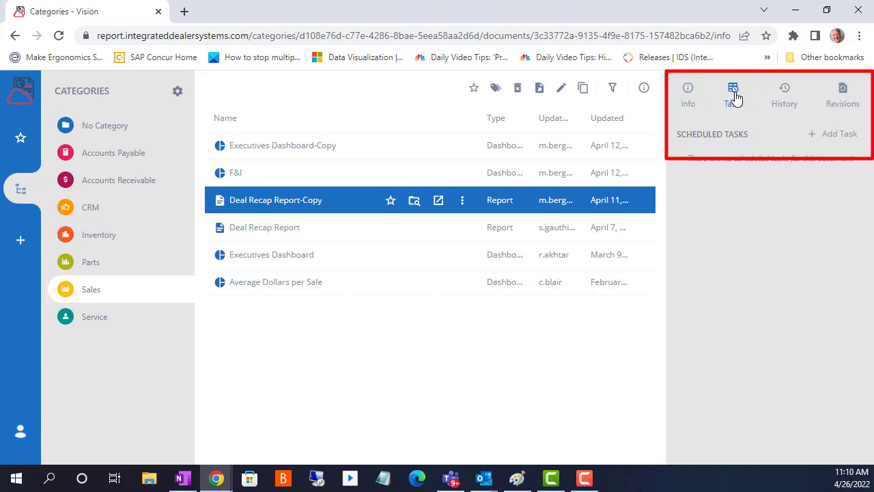
pyautogui.click(813, 135)
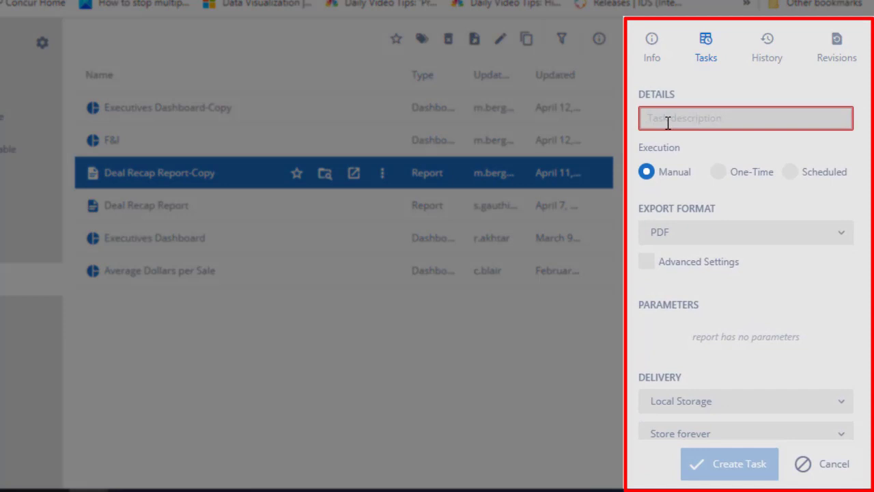
pyautogui.write('1 time')
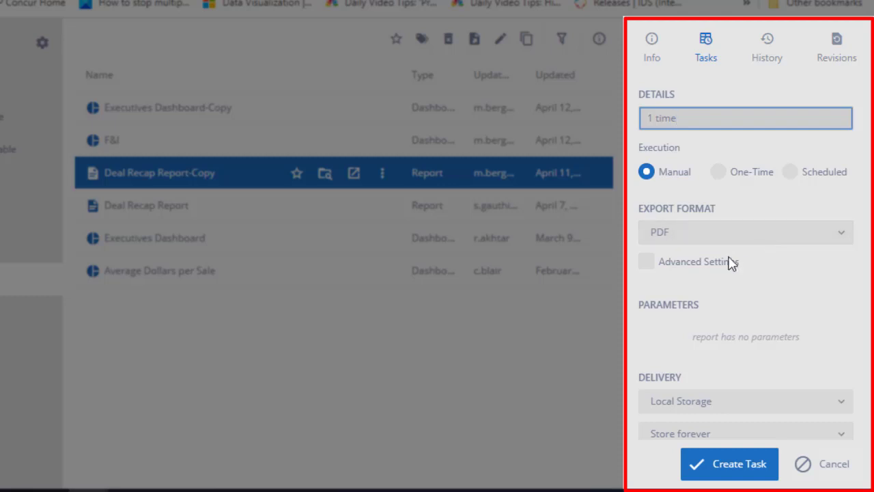
# - Examine the PDF advanced export settings, then turn Advanced Settings back off
pyautogui.click(650, 267)
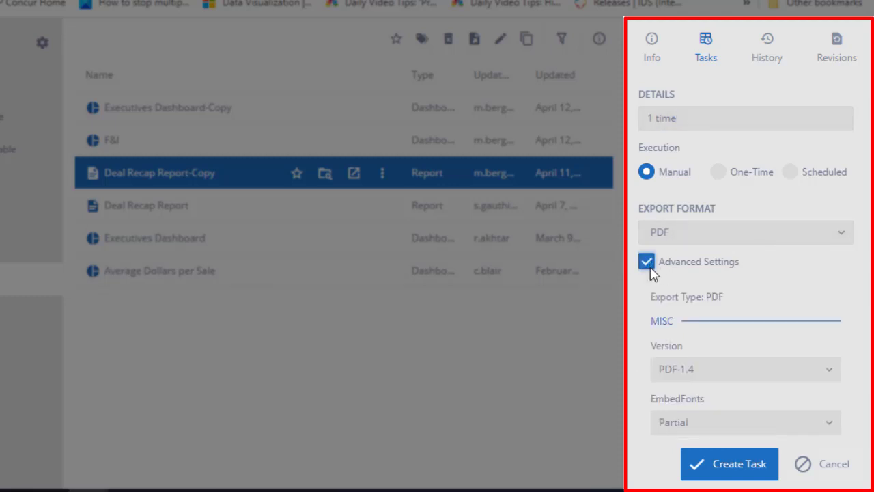
pyautogui.scroll(-6, 755, 327)
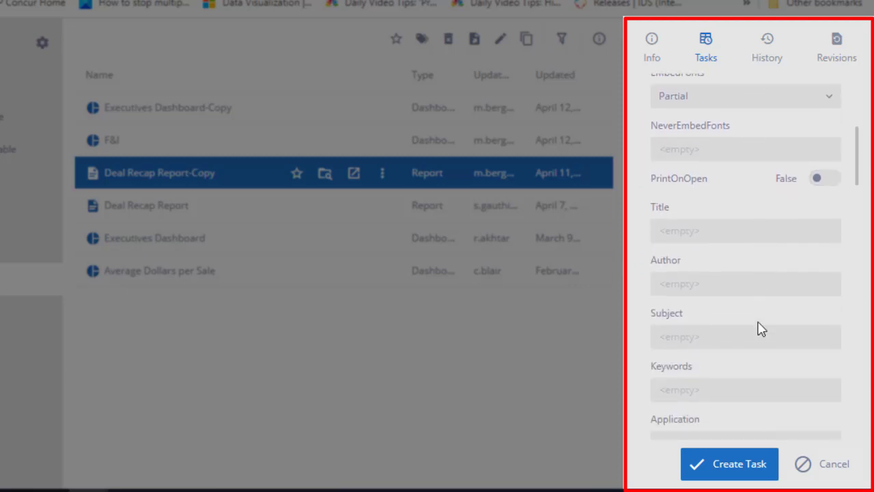
pyautogui.scroll(-6, 764, 328)
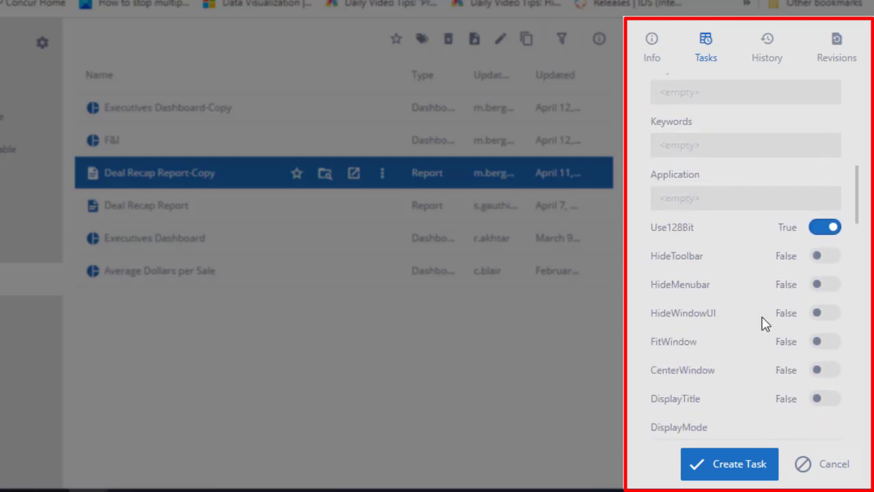
pyautogui.scroll(-6, 763, 325)
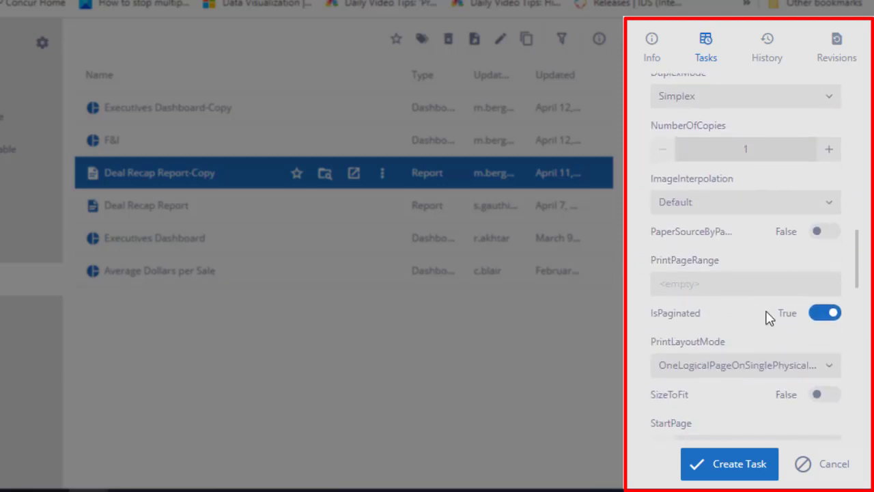
pyautogui.scroll(-6, 770, 315)
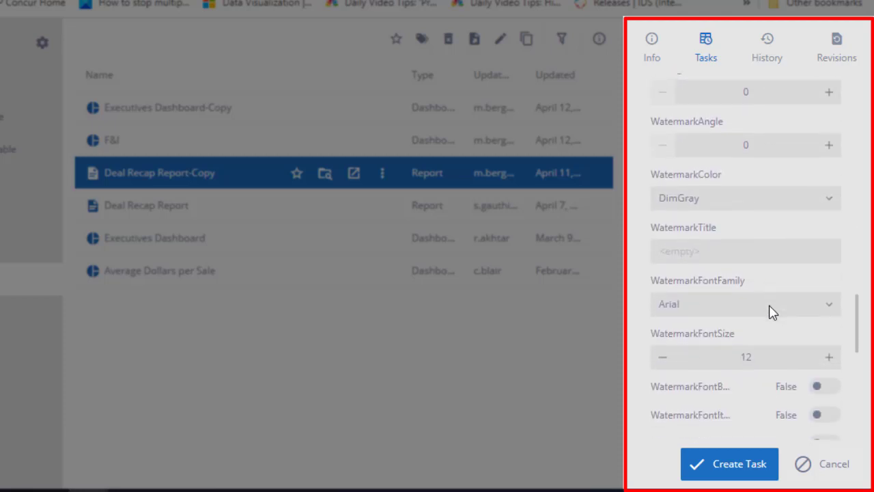
pyautogui.scroll(-3, 772, 307)
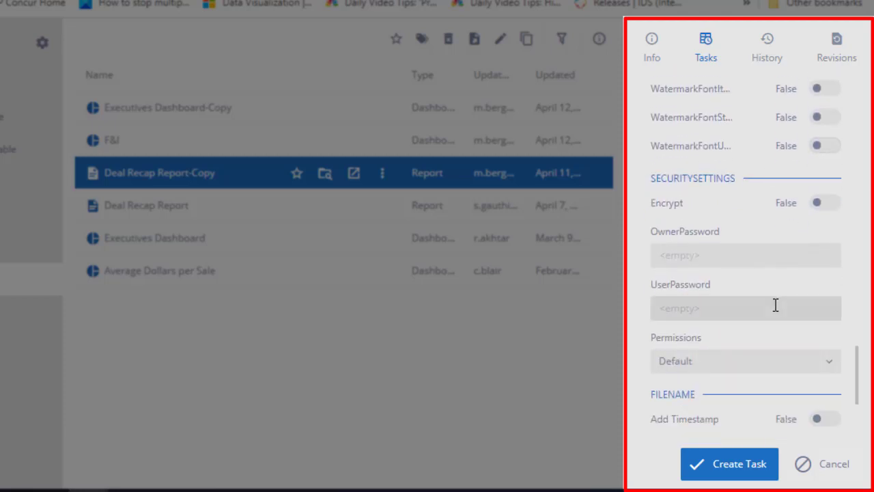
pyautogui.scroll(6, 773, 302)
pyautogui.scroll(10, 774, 300)
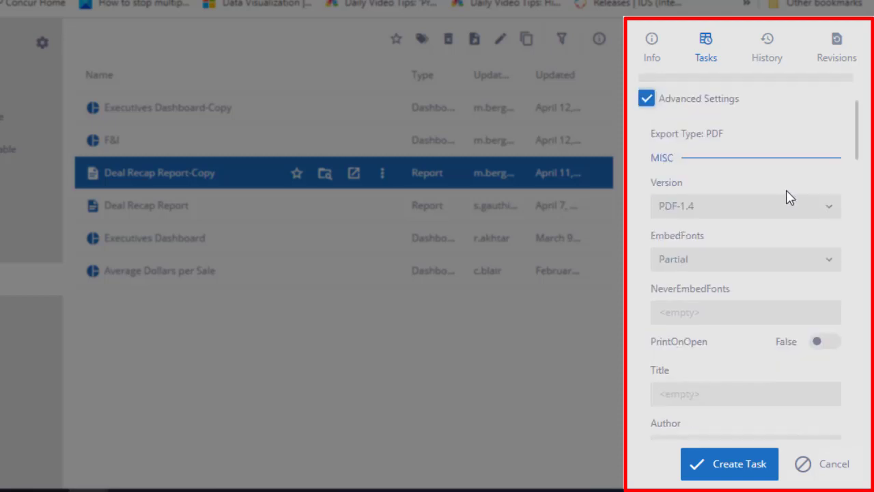
pyautogui.click(647, 263)
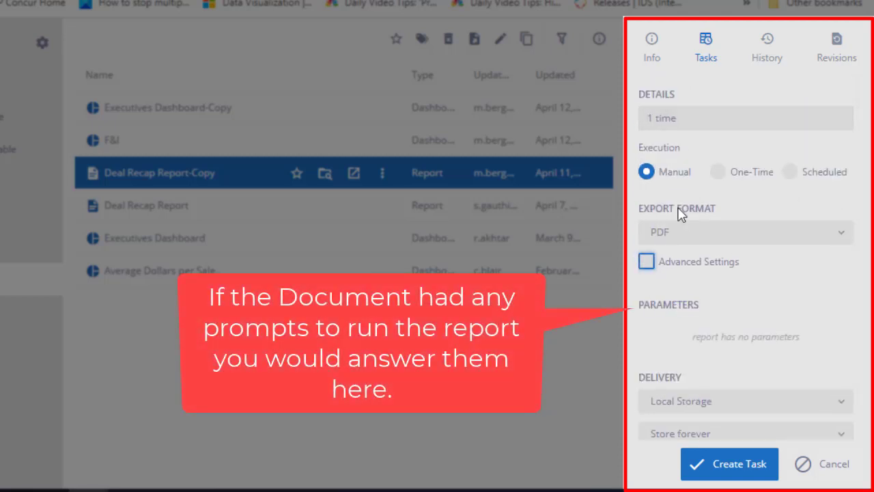
# - Set the task's delivery method to Email
pyautogui.scroll(-2, 774, 332)
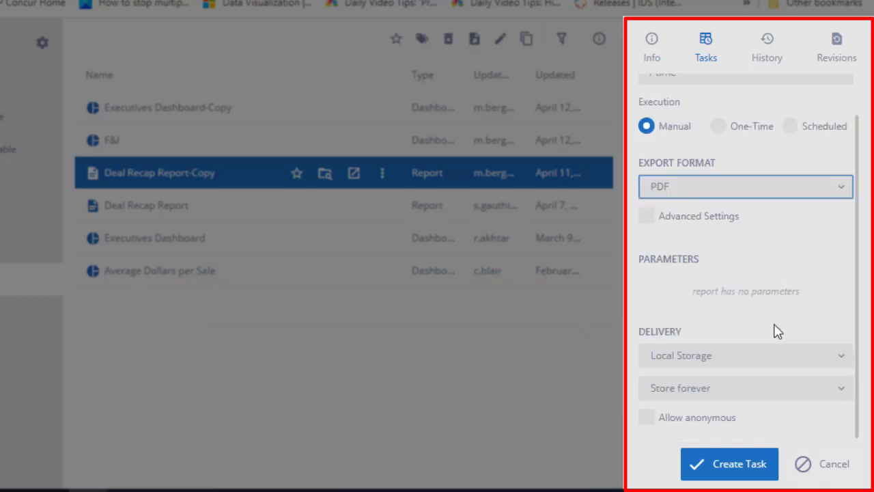
pyautogui.click(844, 367)
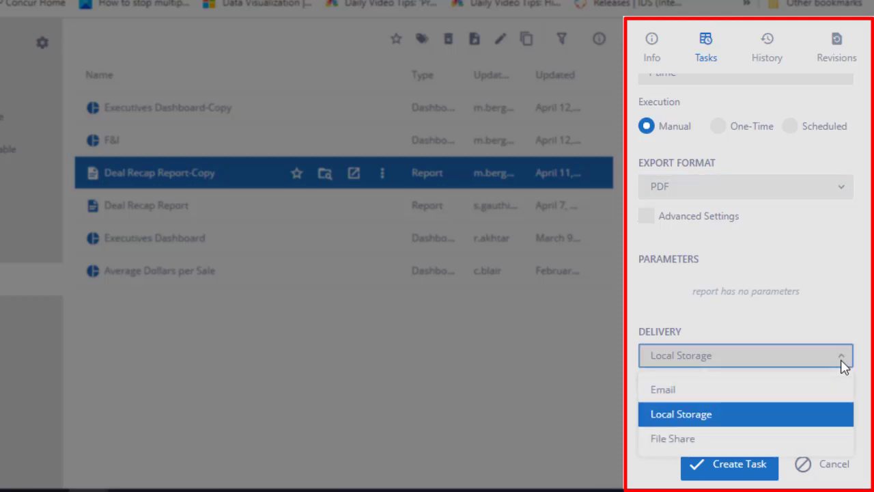
pyautogui.click(663, 439)
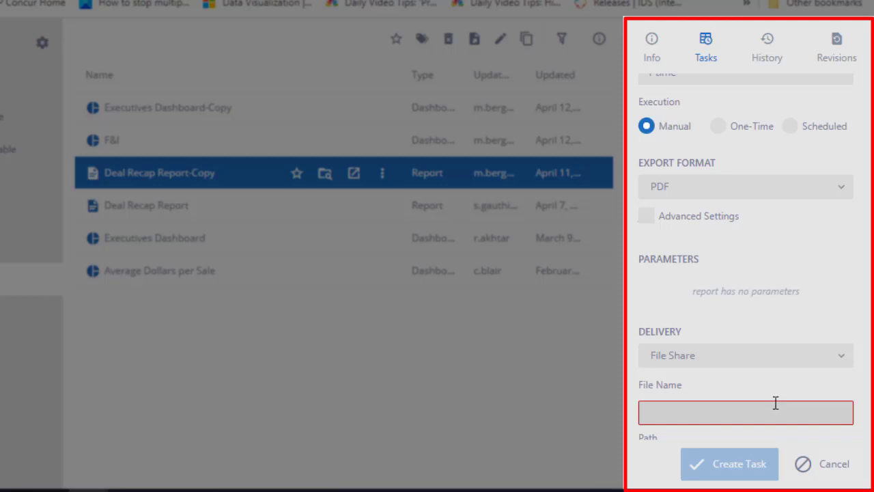
pyautogui.click(842, 362)
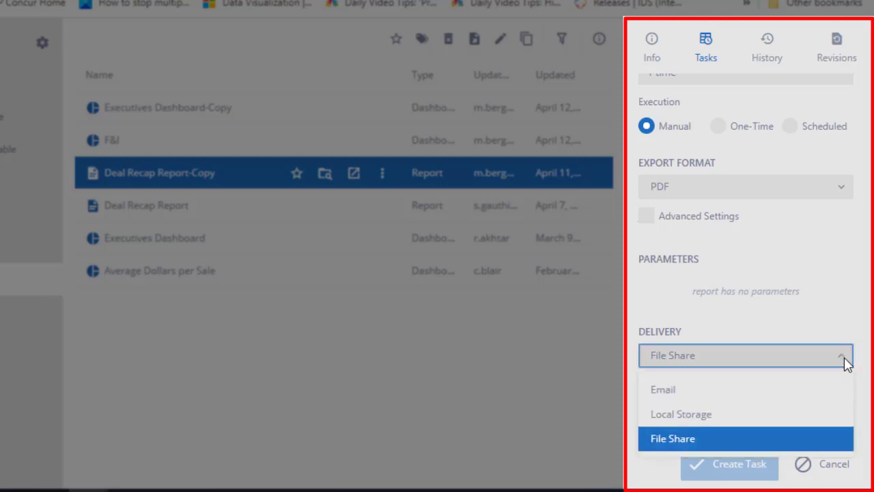
pyautogui.click(710, 394)
# - Set the email subject to Scheduled Report Deal Recap
pyautogui.scroll(-3, 753, 384)
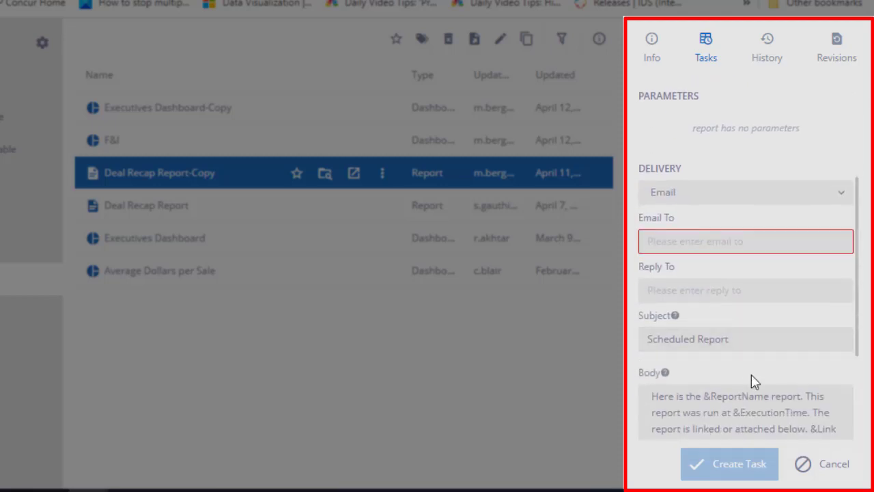
pyautogui.scroll(-2, 753, 381)
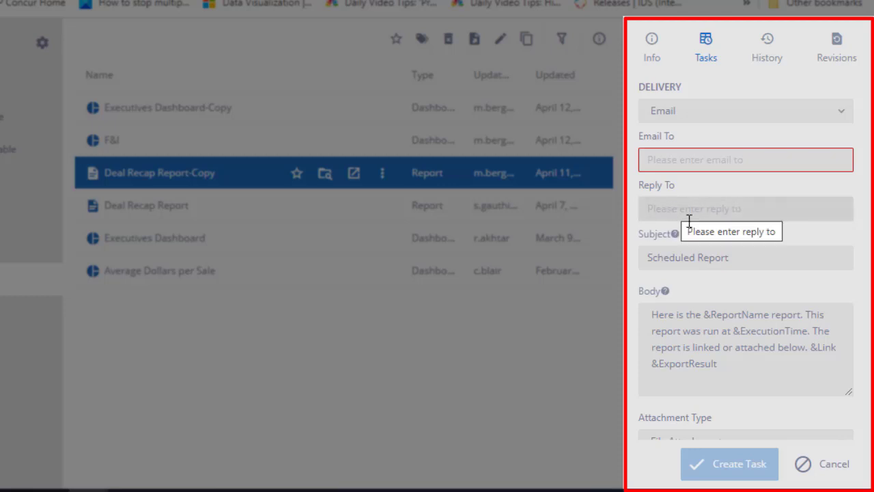
pyautogui.click(746, 262)
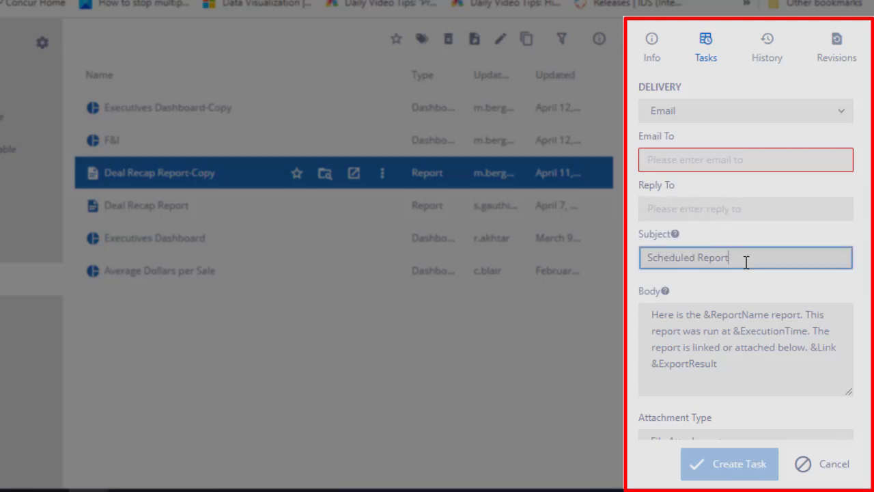
pyautogui.write('Deal Recap')
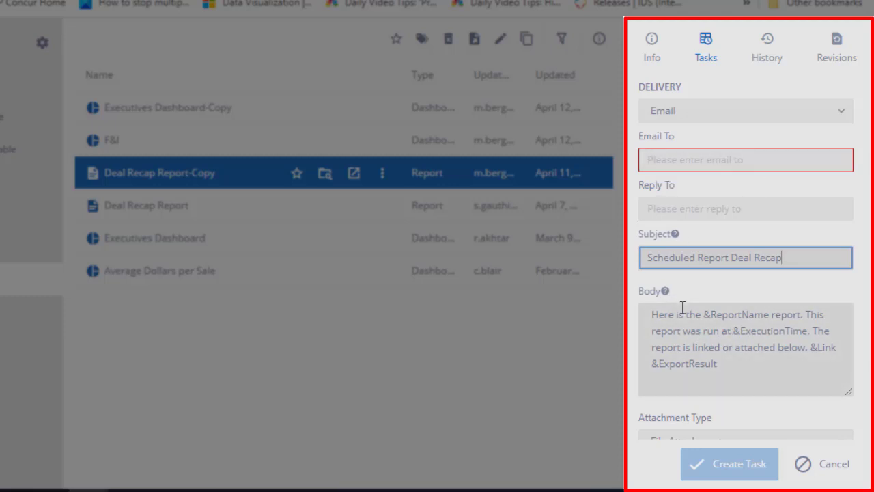
# - Examine the attachment type options, keeping File Attachment
pyautogui.scroll(-3, 781, 347)
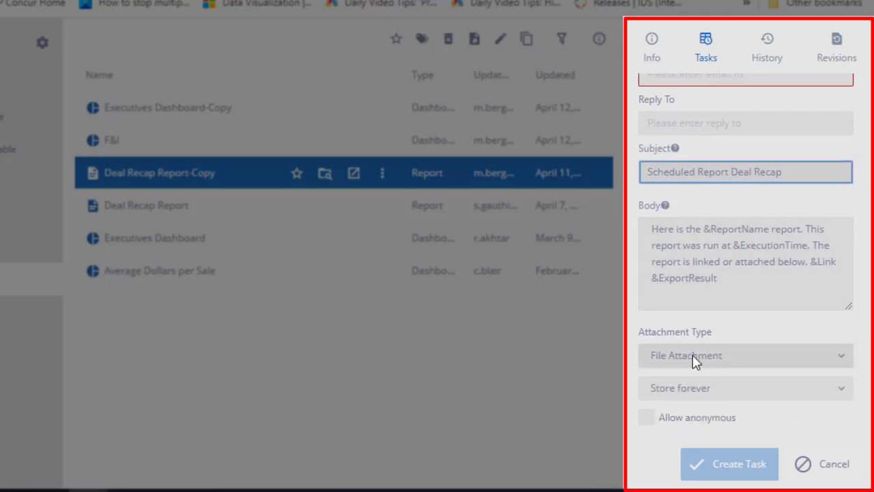
pyautogui.click(692, 355)
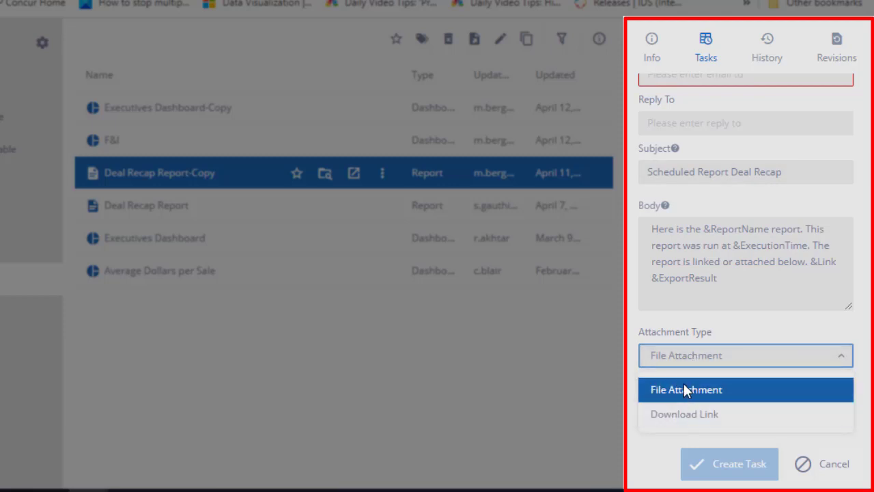
pyautogui.click(685, 390)
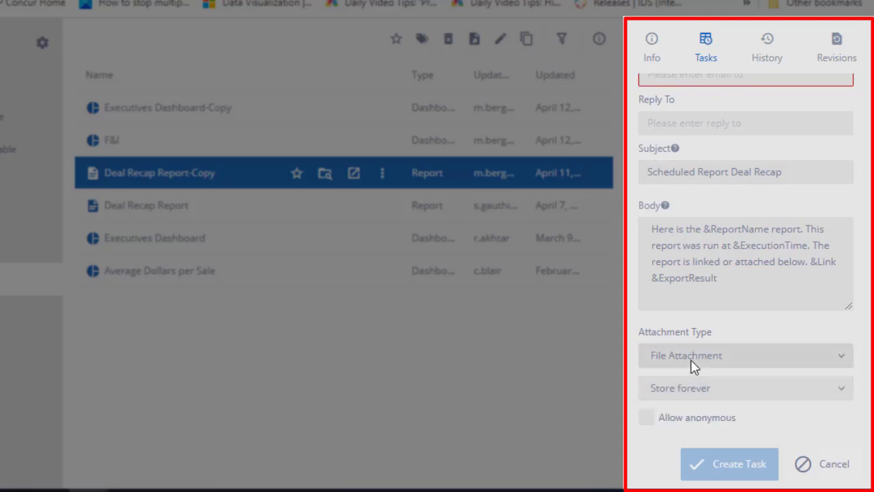
pyautogui.click(693, 362)
pyautogui.click(692, 363)
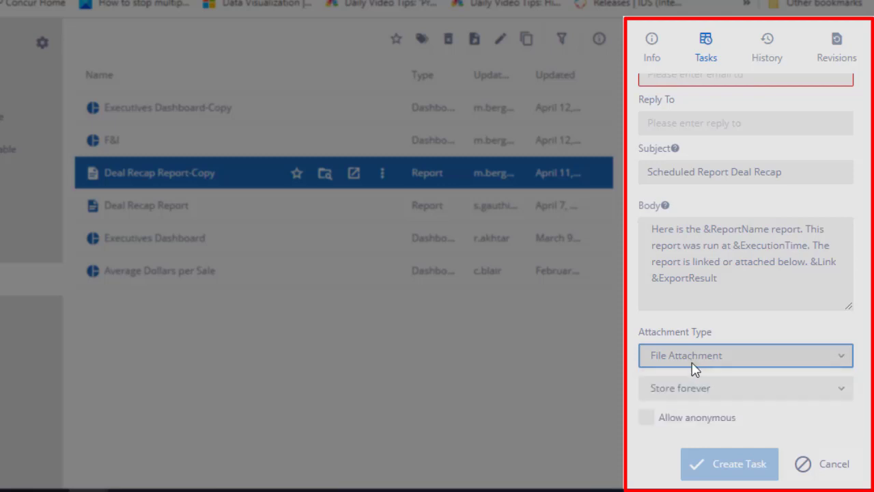
pyautogui.click(692, 363)
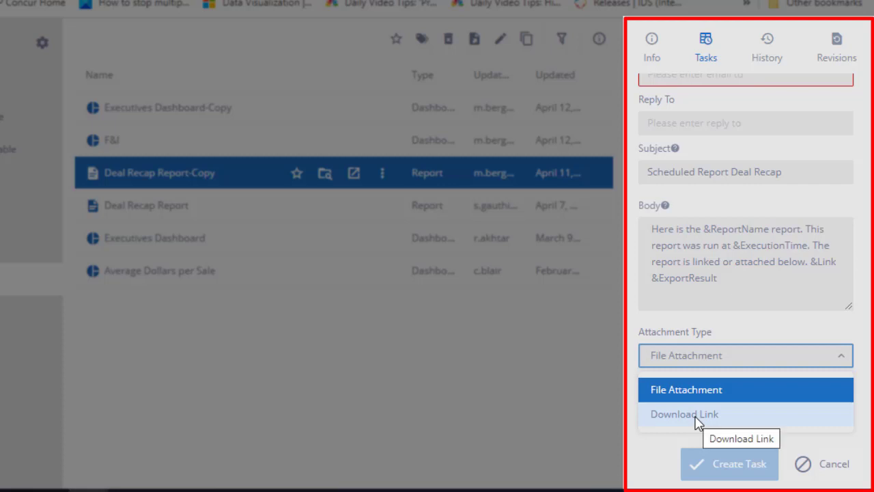
pyautogui.click(751, 354)
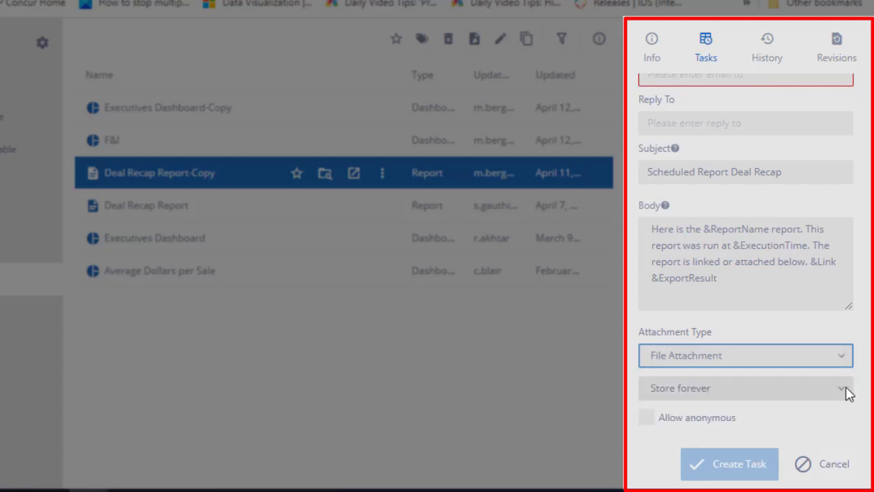
# - Enter the recipient's e-mail address in the Email To field
pyautogui.scroll(1, 735, 179)
pyautogui.scroll(1, 735, 179)
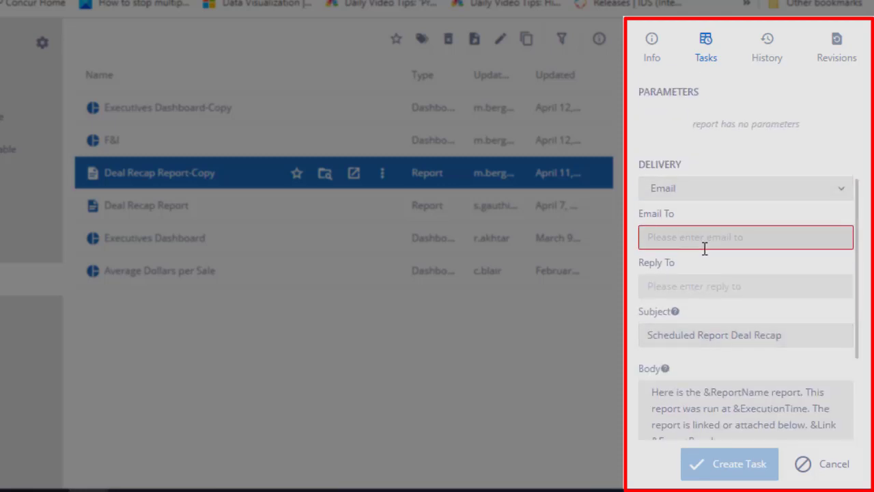
pyautogui.click(688, 238)
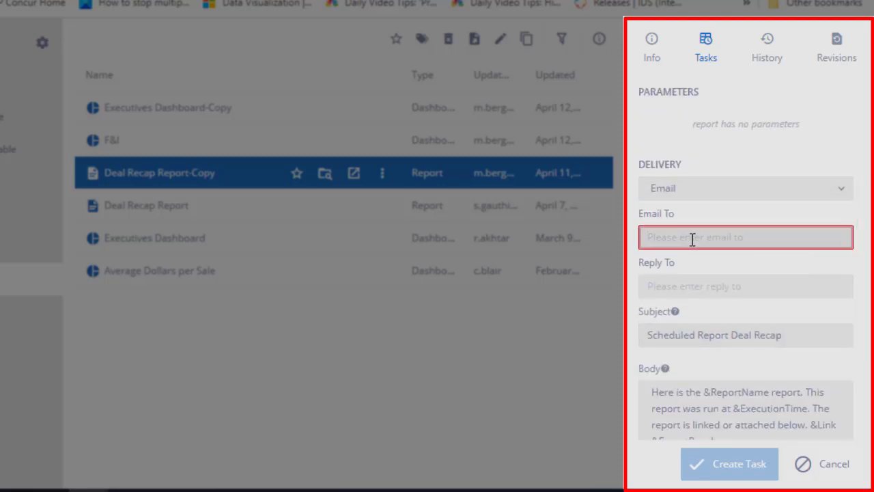
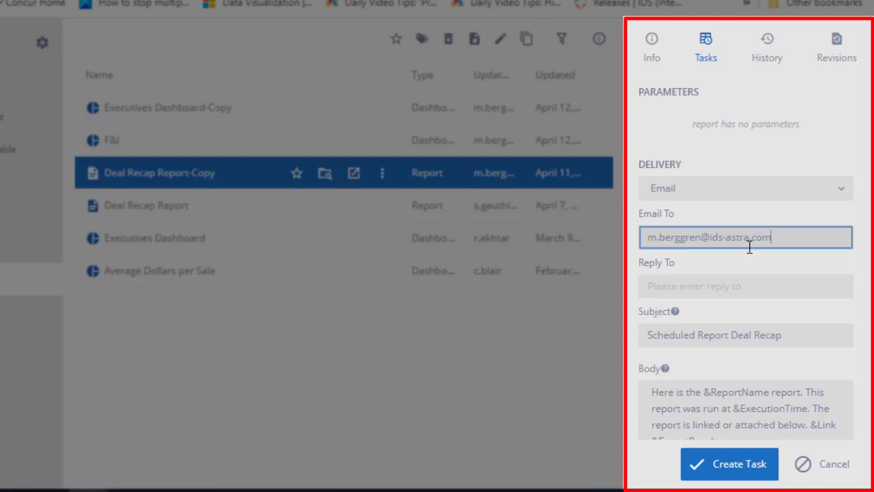
# - Copy the recipient's e-mail address into the Reply To field
pyautogui.moveTo(806, 242); pyautogui.dragTo(613, 258)
pyautogui.hotkey('ctrl', 'c')
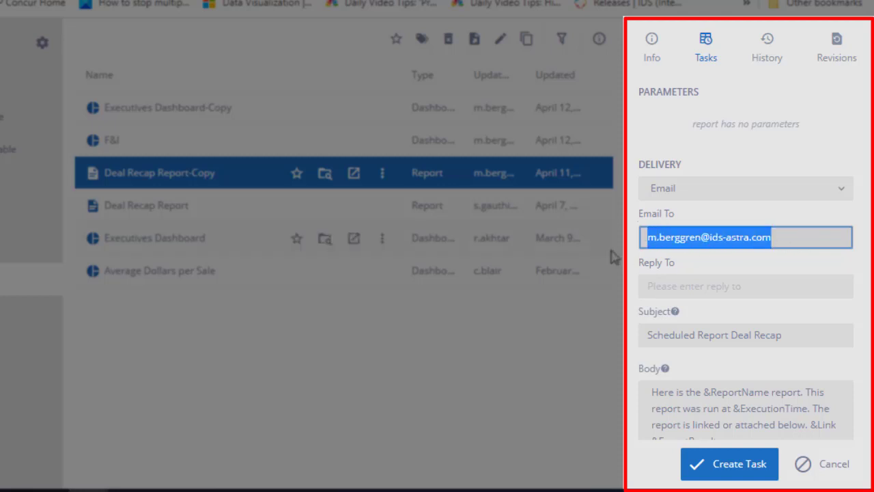
pyautogui.click(671, 286)
pyautogui.hotkey('ctrl', 'v')
# - Set the task execution to One-Time
pyautogui.scroll(-3, 781, 239)
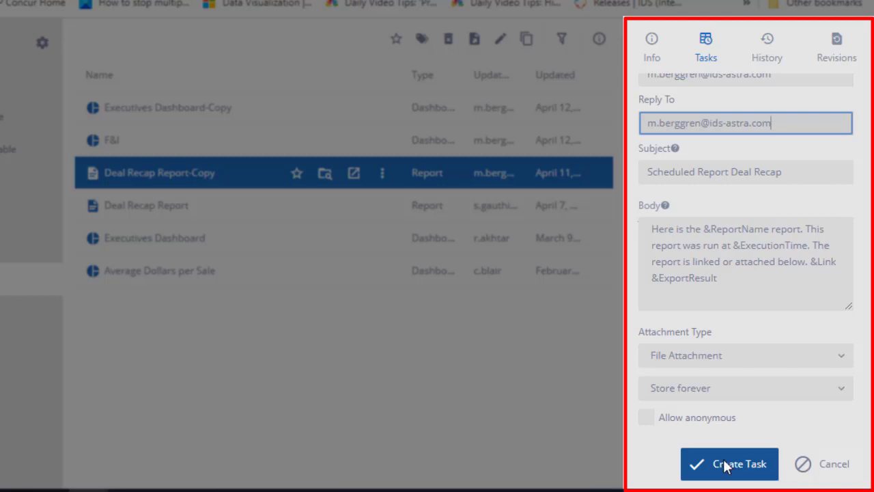
pyautogui.scroll(3, 785, 355)
pyautogui.scroll(3, 751, 212)
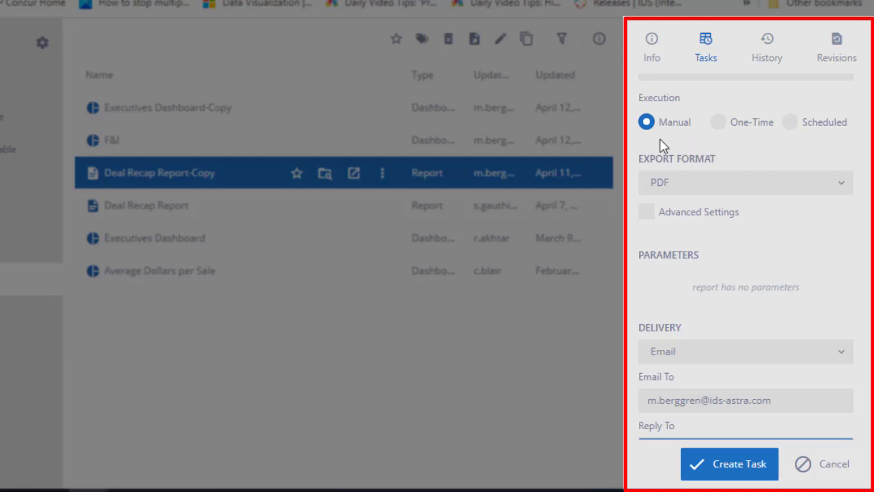
pyautogui.click(719, 130)
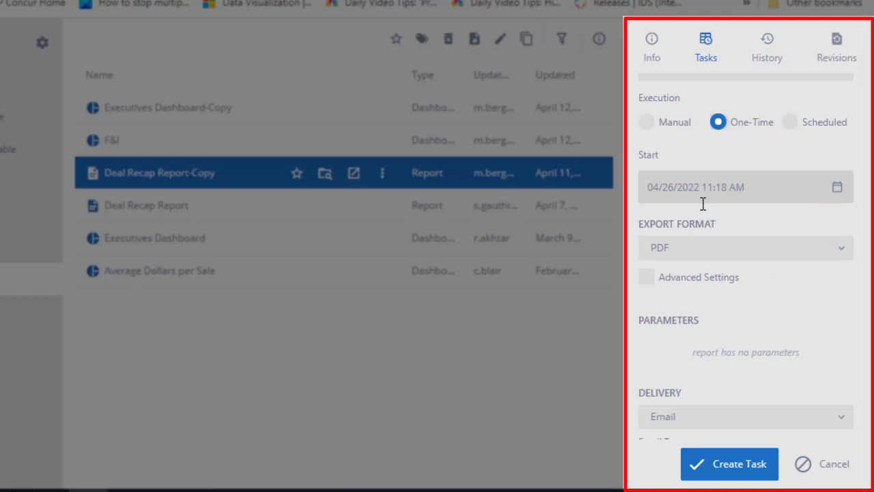
# - Switch the task execution to Scheduled
pyautogui.scroll(-3, 767, 297)
pyautogui.scroll(-4, 767, 297)
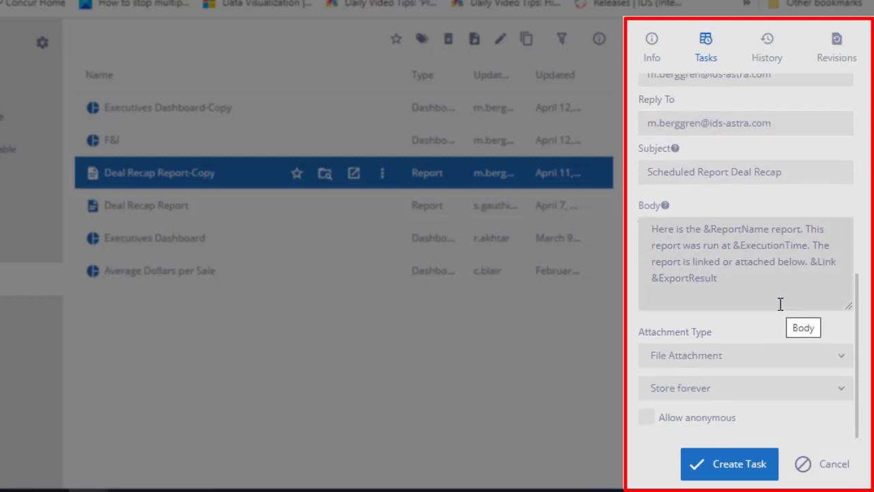
pyautogui.scroll(7, 779, 300)
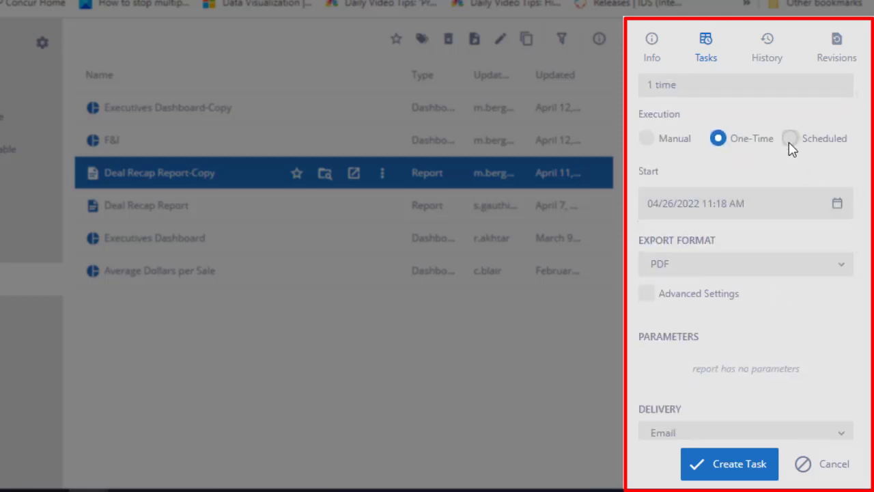
pyautogui.click(790, 140)
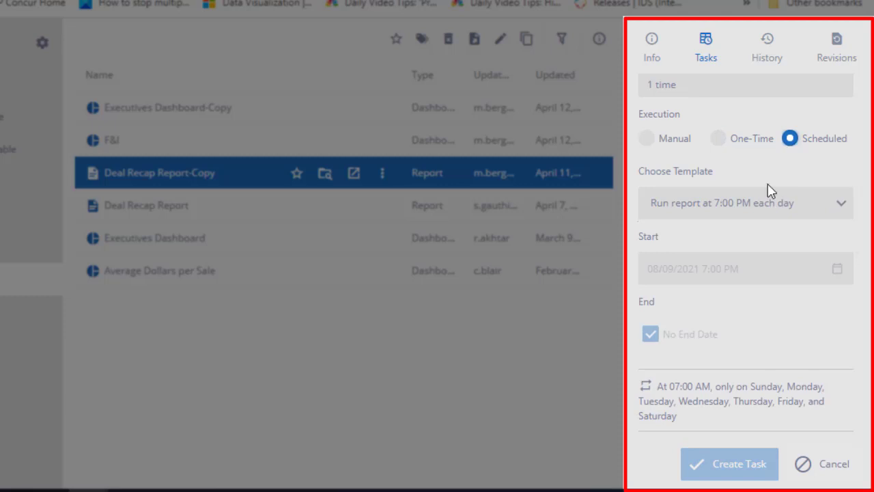
# - Review the schedule template options, keeping the Run report at 7:00 PM each day template
pyautogui.click(840, 204)
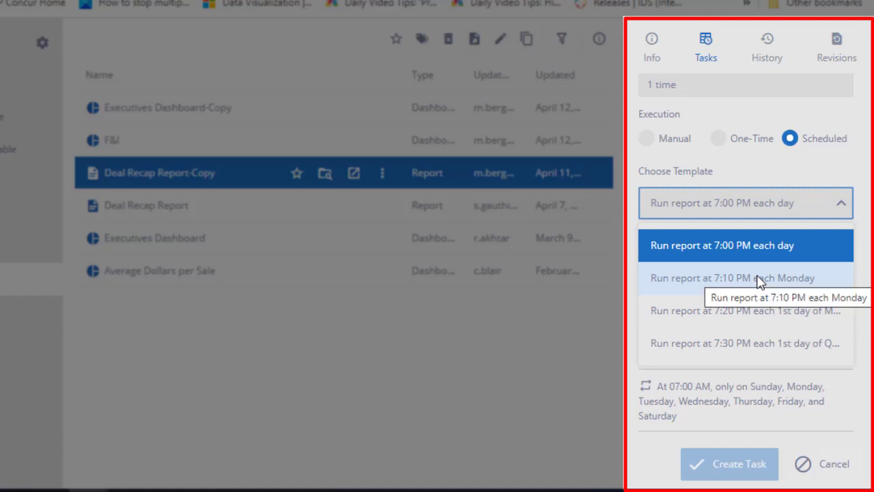
pyautogui.click(823, 179)
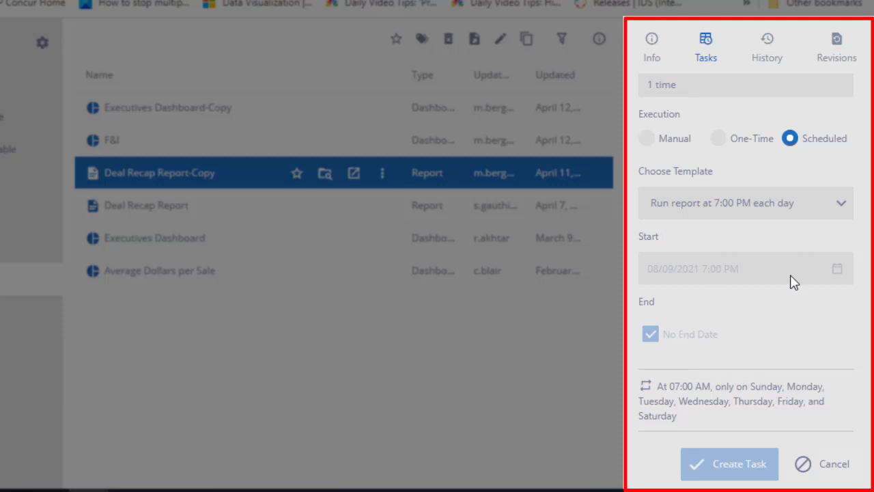
# - Paste the recipient's e-mail address back into the Email To field under Delivery
pyautogui.scroll(-2, 792, 281)
pyautogui.scroll(-2, 792, 281)
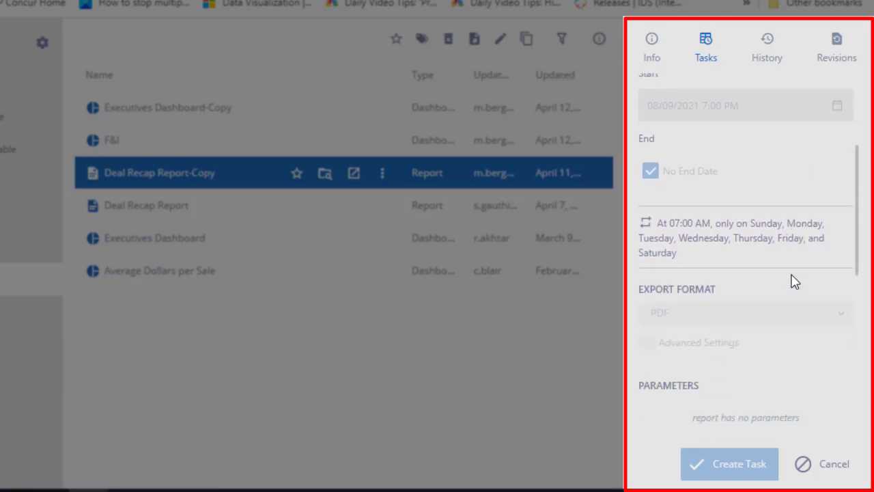
pyautogui.scroll(-2, 758, 316)
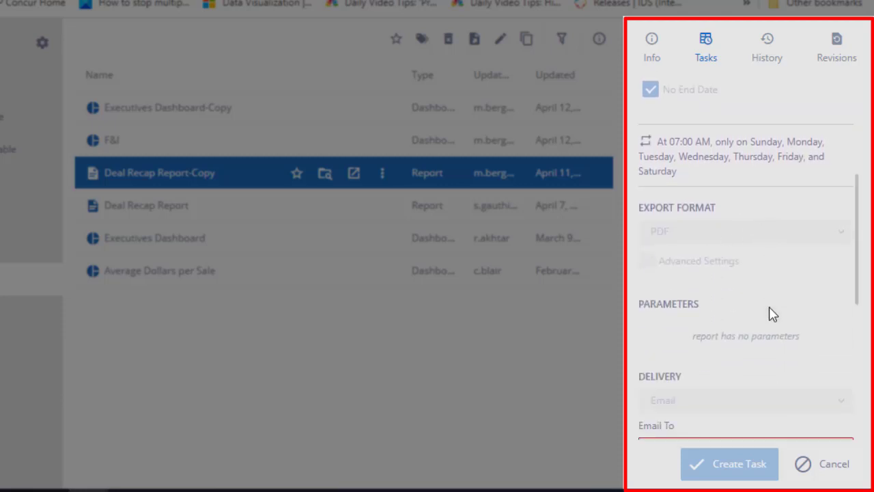
pyautogui.scroll(-2, 770, 312)
pyautogui.click(672, 372)
pyautogui.hotkey('ctrl', 'v')
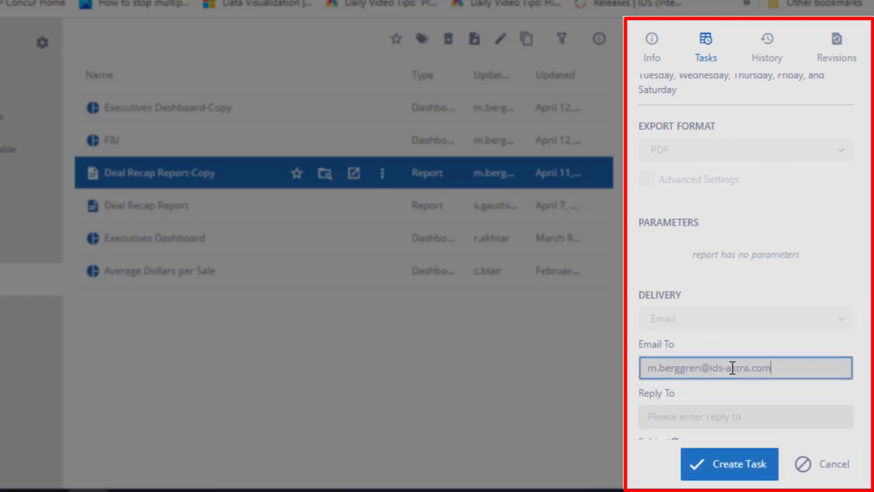
# - Paste the same recipient's e-mail address into the Reply To field
pyautogui.scroll(-2, 680, 396)
pyautogui.click(666, 332)
pyautogui.hotkey('ctrl', 'v')
# - Review the task's settings from the execution schedule down through the delivery and attachment options
pyautogui.scroll(-2, 806, 326)
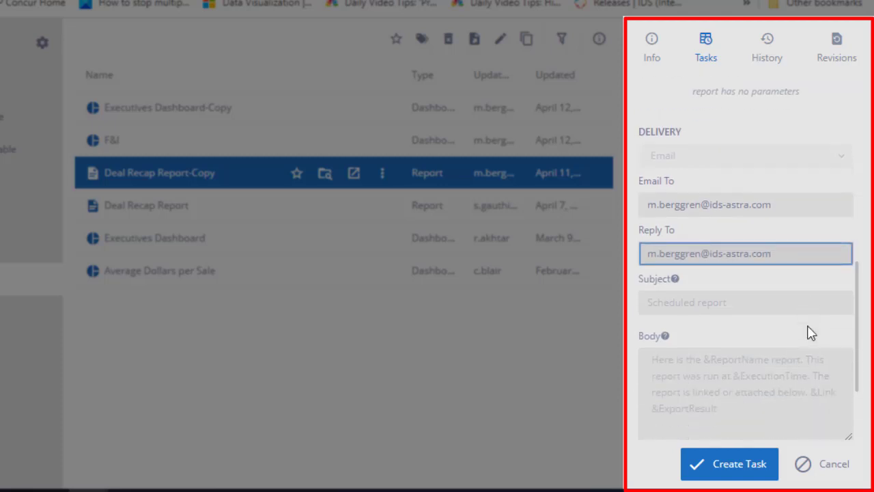
pyautogui.scroll(5, 810, 332)
pyautogui.scroll(4, 823, 312)
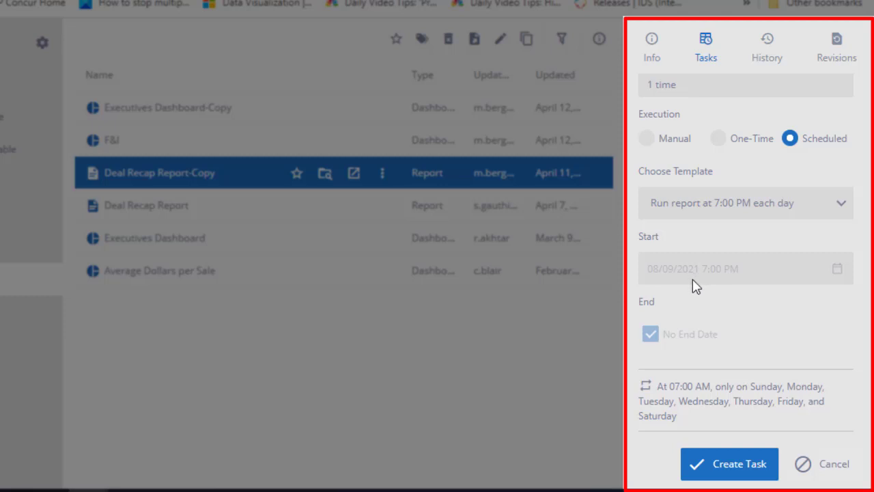
pyautogui.scroll(-3, 745, 273)
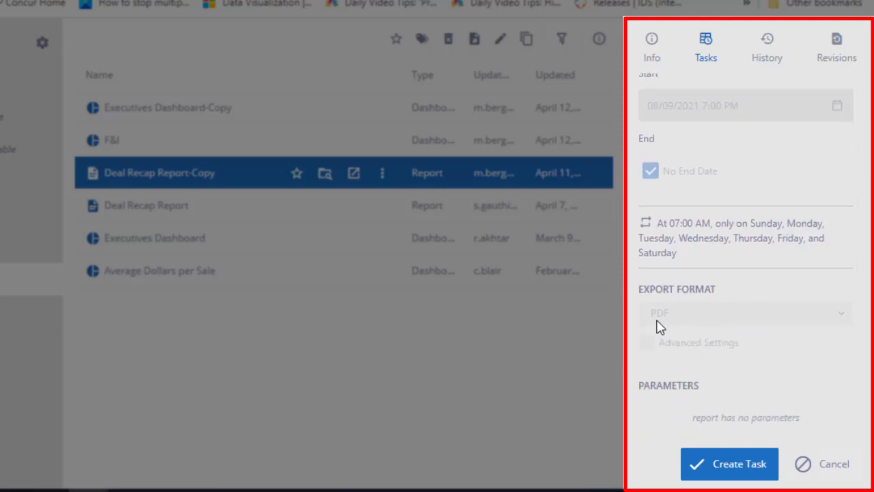
pyautogui.scroll(-3, 755, 310)
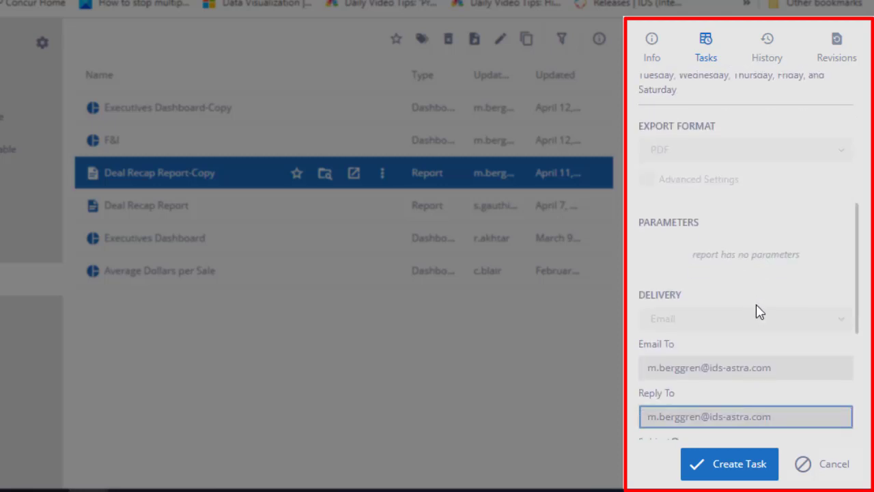
pyautogui.scroll(-1, 763, 308)
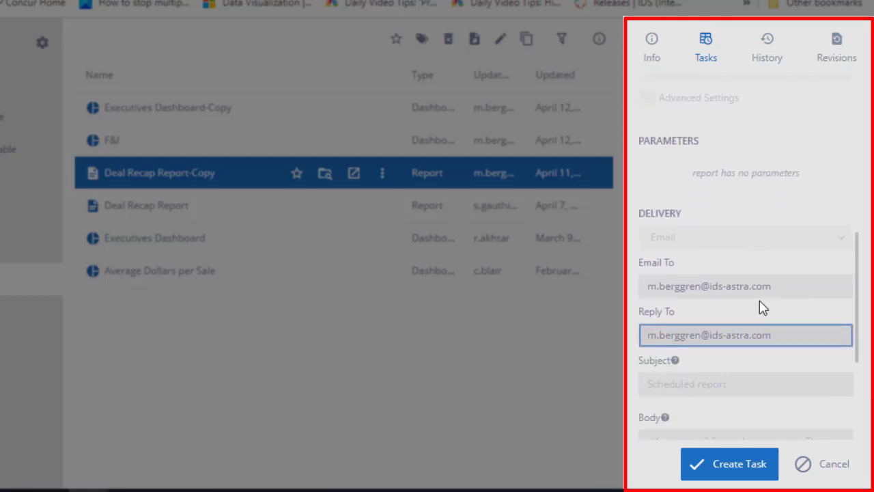
pyautogui.scroll(-2, 762, 308)
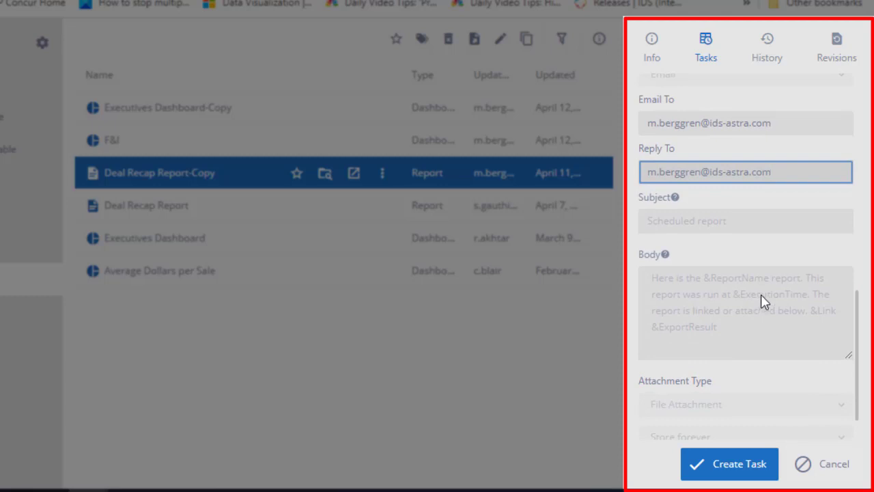
pyautogui.scroll(-1, 768, 290)
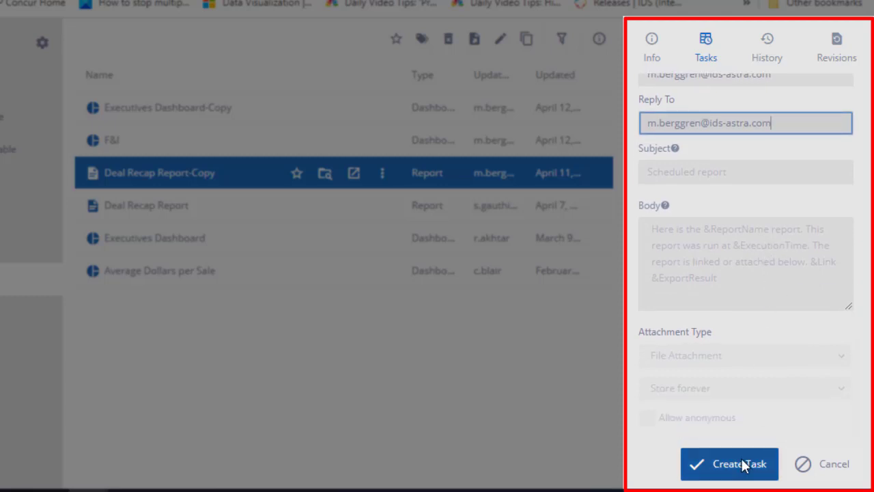
pyautogui.scroll(4, 808, 388)
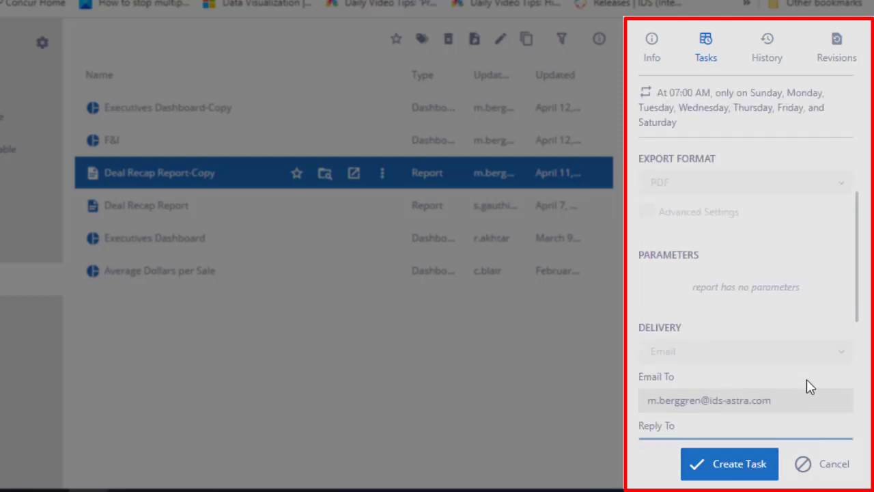
pyautogui.scroll(3, 823, 353)
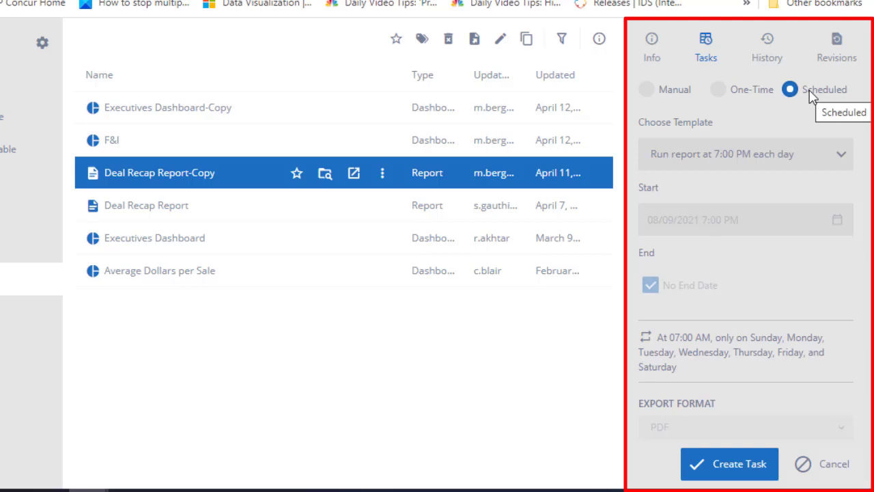
pyautogui.scroll(-5, 776, 273)
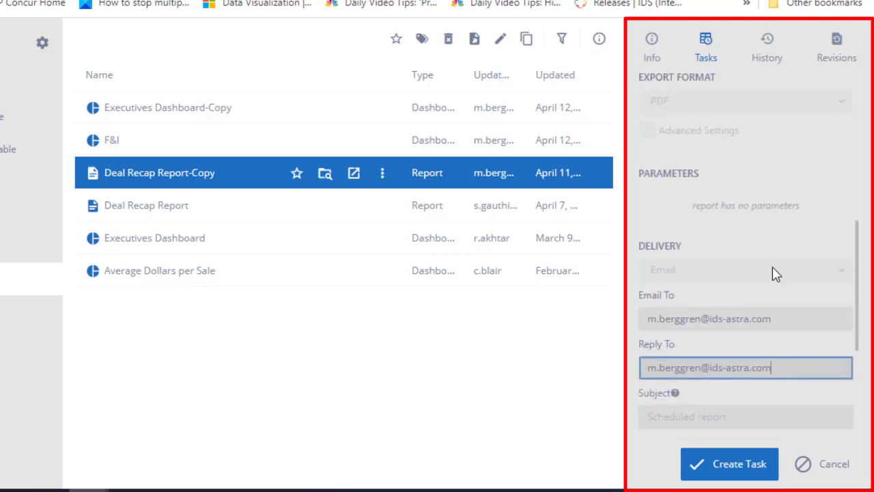
pyautogui.scroll(5, 774, 271)
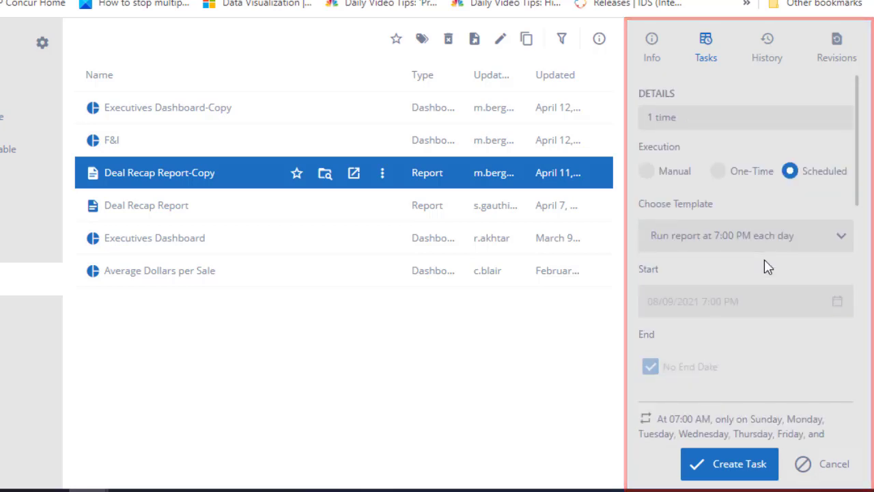